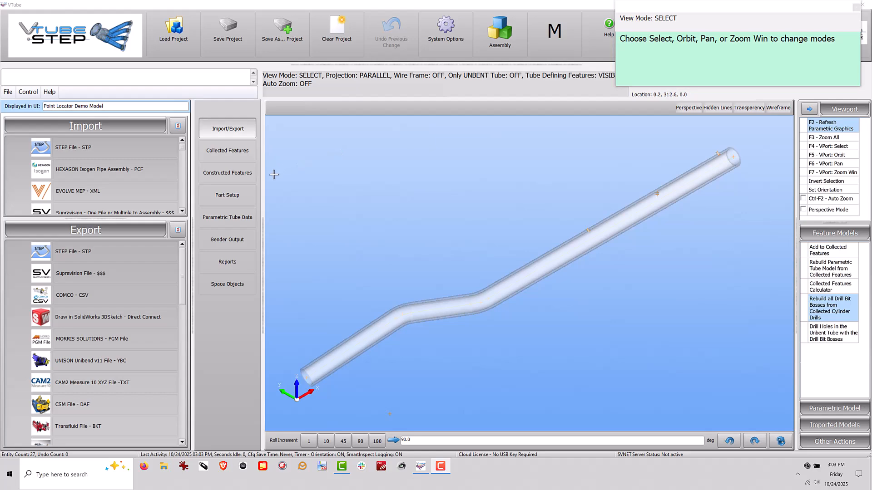
# Open the collection control for collected features and set it to Cylinder Drill SURFACE on straight 3.
pyautogui.click(237, 153)
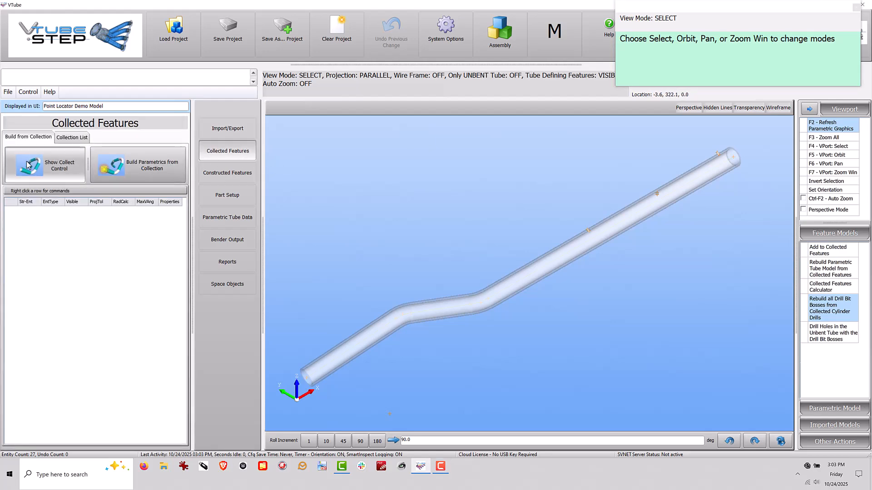
pyautogui.click(50, 165)
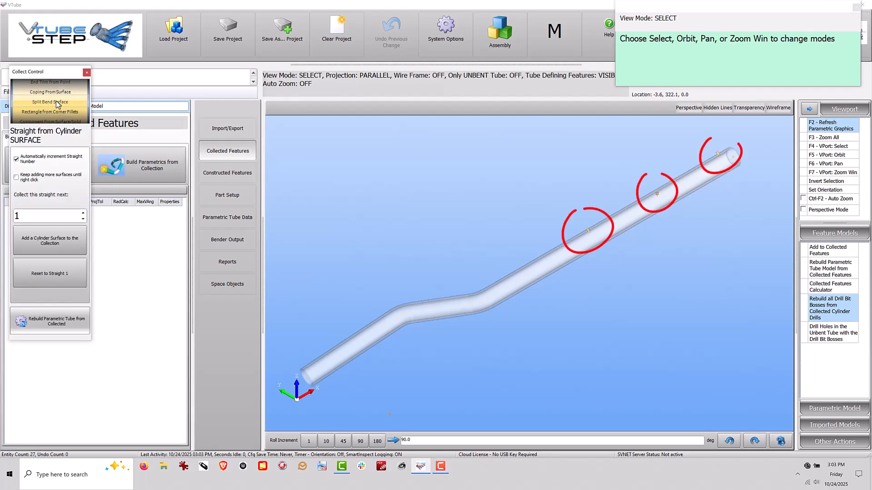
pyautogui.scroll(-3, 56, 100)
pyautogui.scroll(-2, 56, 100)
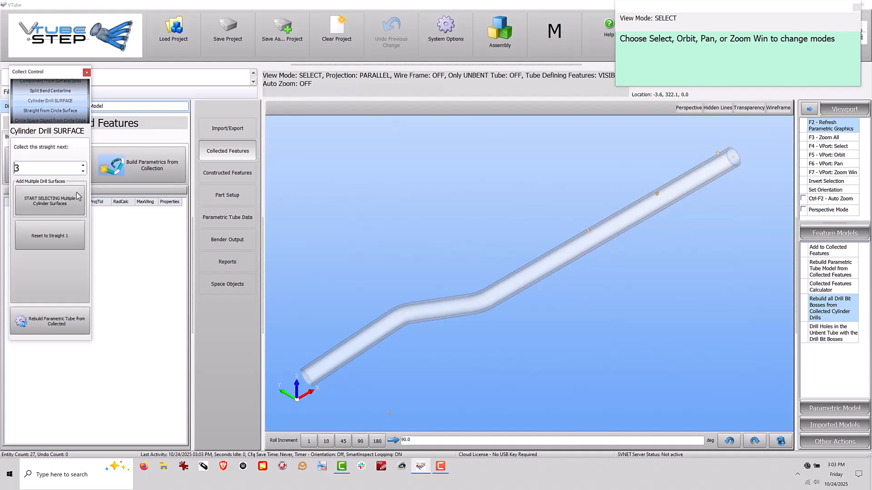
# Collect the wall of the drilled hole nearest the bend as a cylinder drill surface on straight 3.
pyautogui.moveTo(647, 203); pyautogui.dragTo(578, 337, button='middle')
pyautogui.scroll(3, 642, 199)
pyautogui.press('F6')
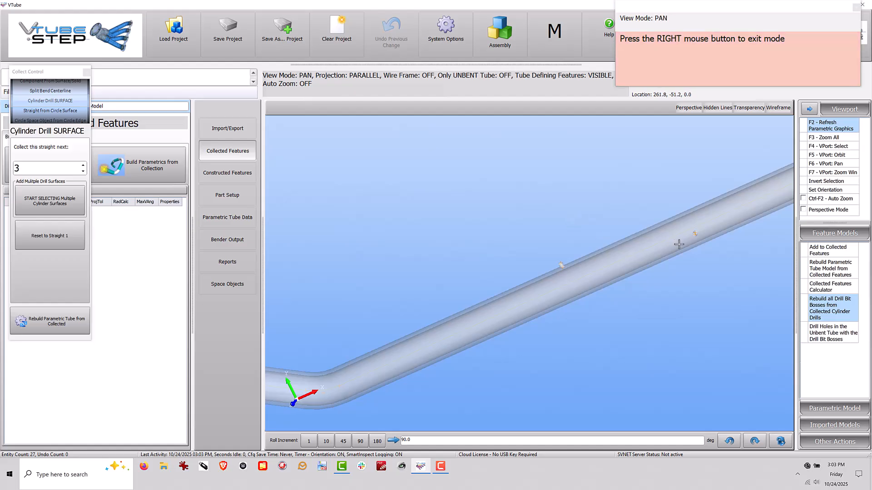
pyautogui.moveTo(679, 252); pyautogui.dragTo(584, 278)
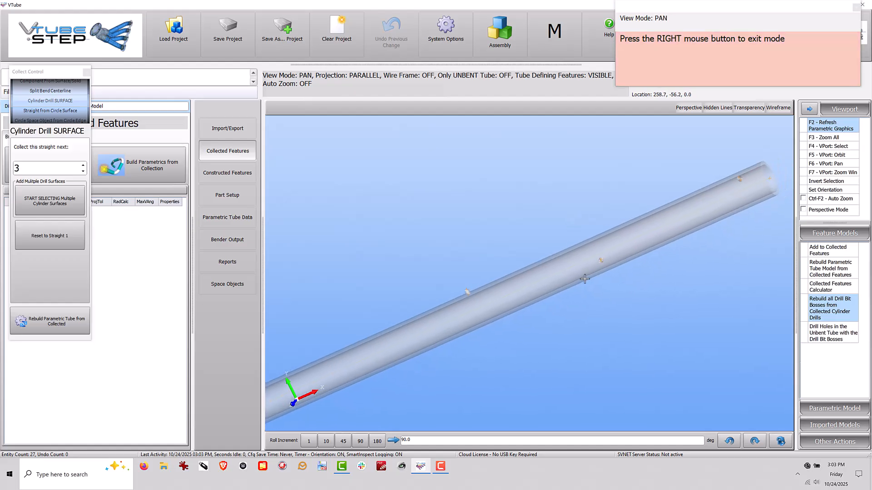
pyautogui.click(49, 200)
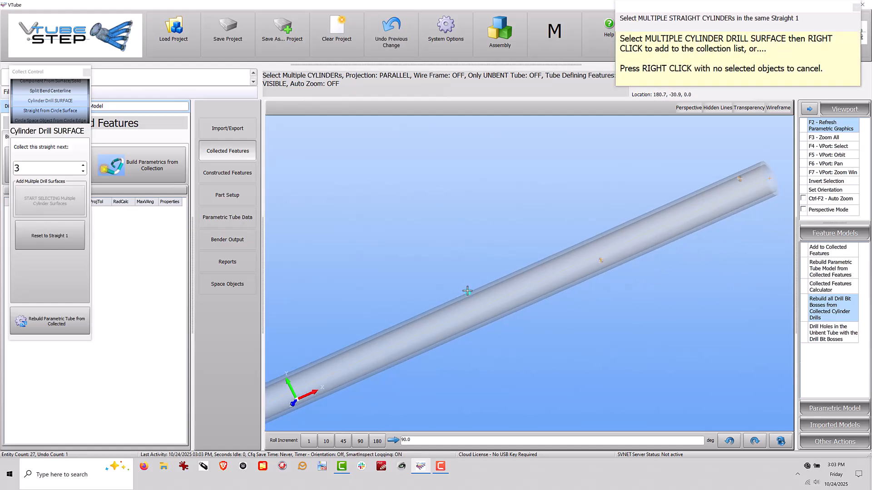
pyautogui.rightClick(578, 248)
# Collect the wall of the middle drilled hole as a cylinder drill surface on straight 3.
pyautogui.scroll(3, 600, 268)
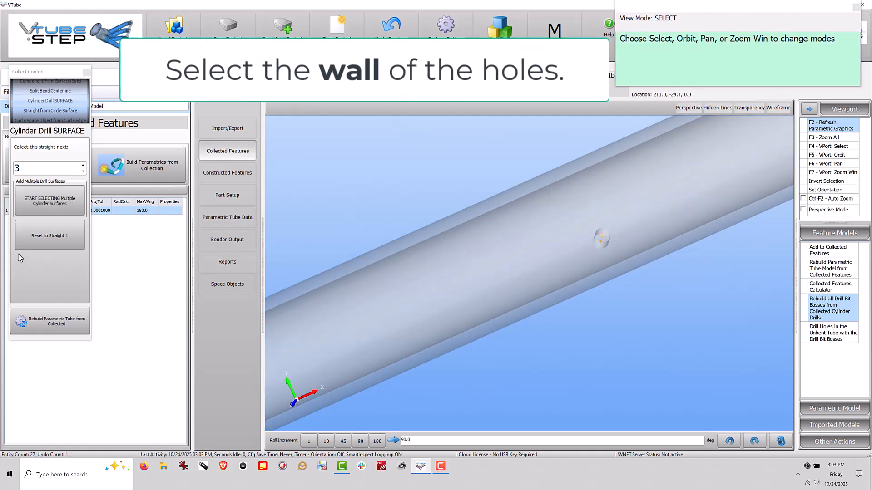
pyautogui.click(49, 201)
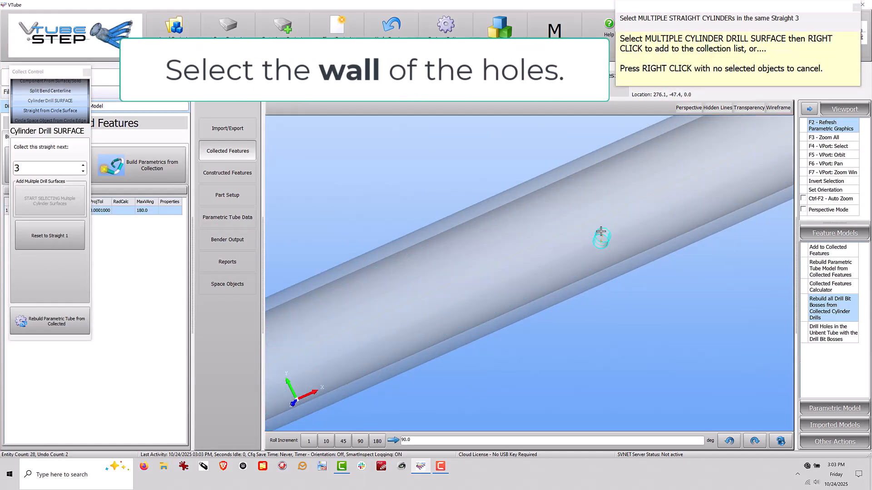
pyautogui.rightClick(527, 177)
# Collect the wall of the drilled hole nearest the tube end as a cylinder drill surface on straight 3.
pyautogui.scroll(-6, 395, 272)
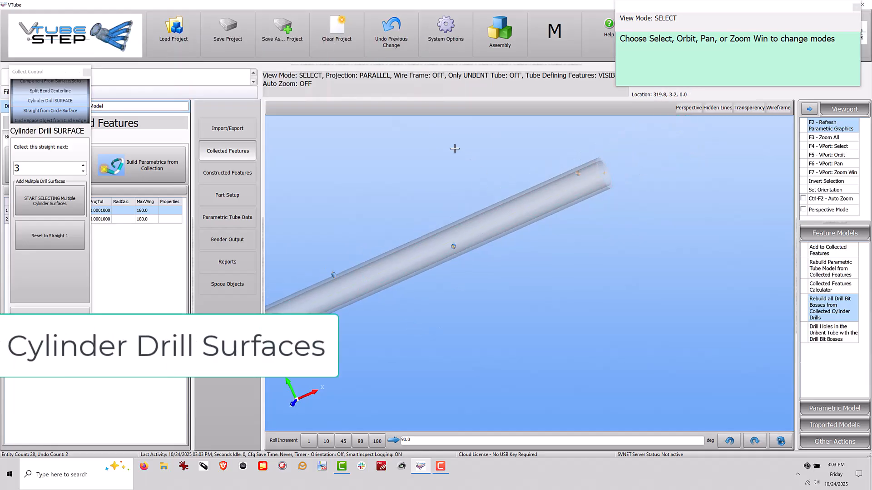
pyautogui.click(49, 201)
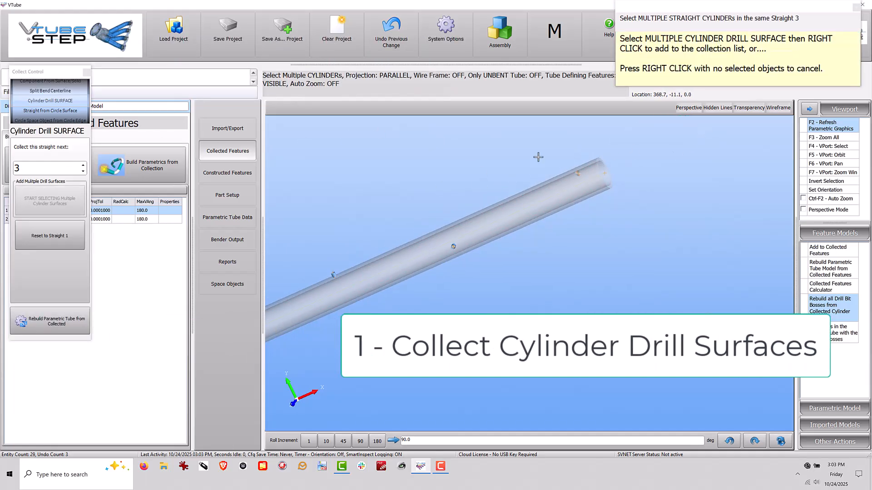
pyautogui.scroll(5, 578, 177)
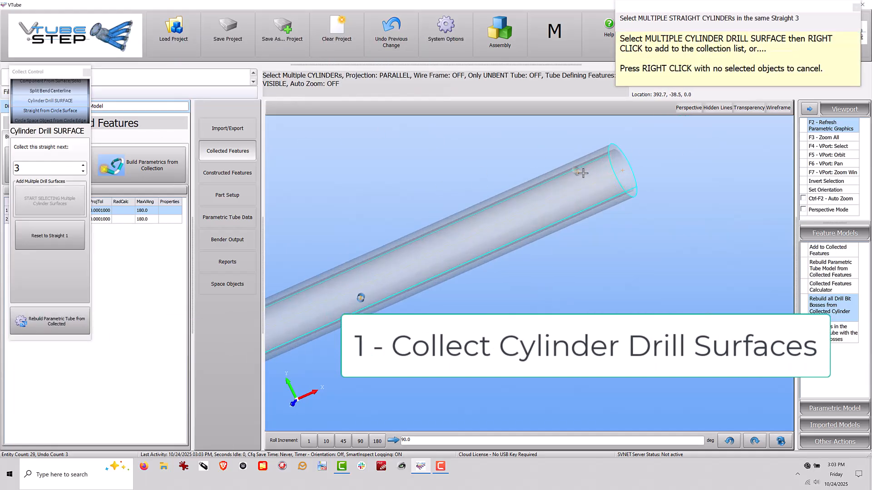
pyautogui.click(575, 171)
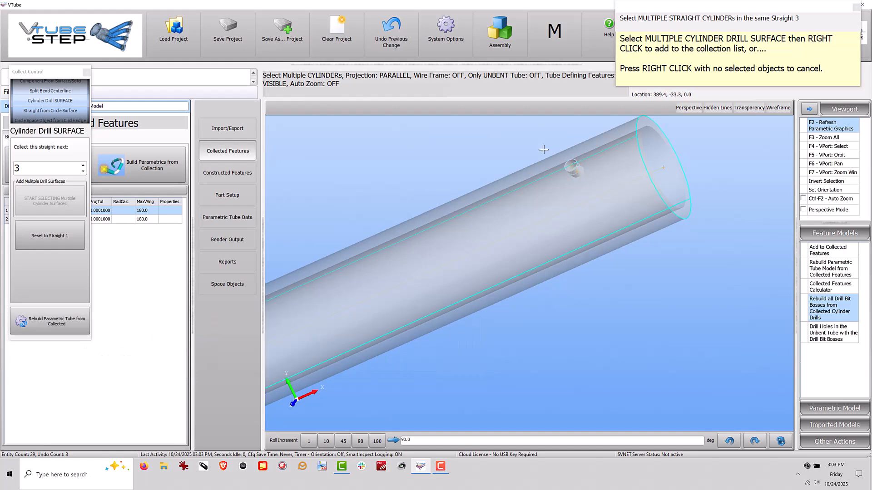
pyautogui.rightClick(574, 170)
# Rebuild all drill bit bosses from the collected cylinder drills.
pyautogui.scroll(-5, 720, 239)
pyautogui.scroll(-2, 720, 239)
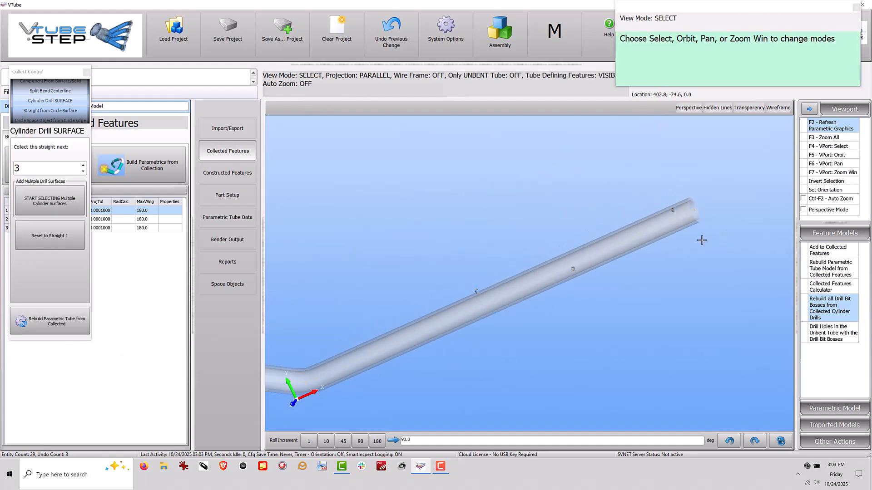
pyautogui.click(838, 311)
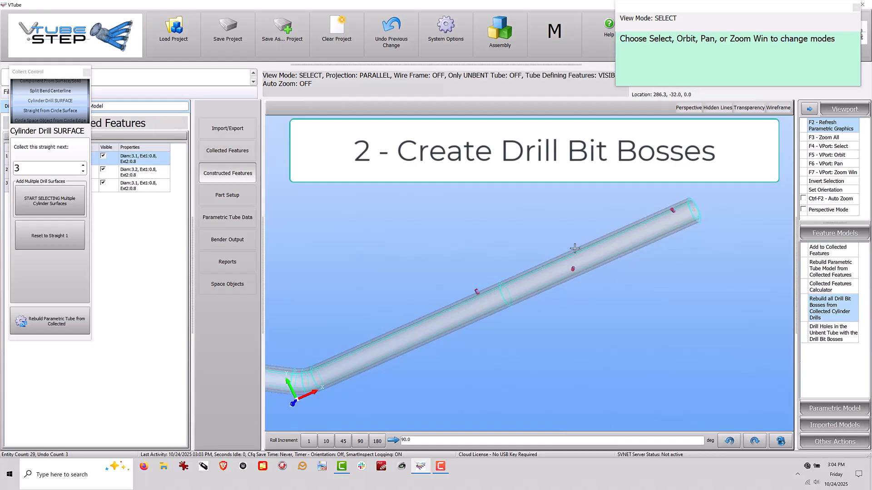
# Set the collection mode to Straight from Cylinder SURFACE and enable adding more surfaces until the selection is ended.
pyautogui.scroll(-5, 574, 248)
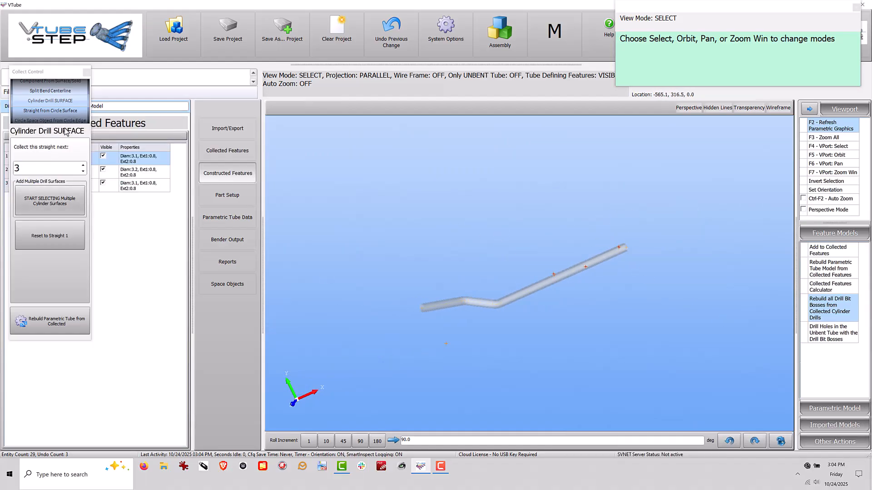
pyautogui.scroll(5, 64, 111)
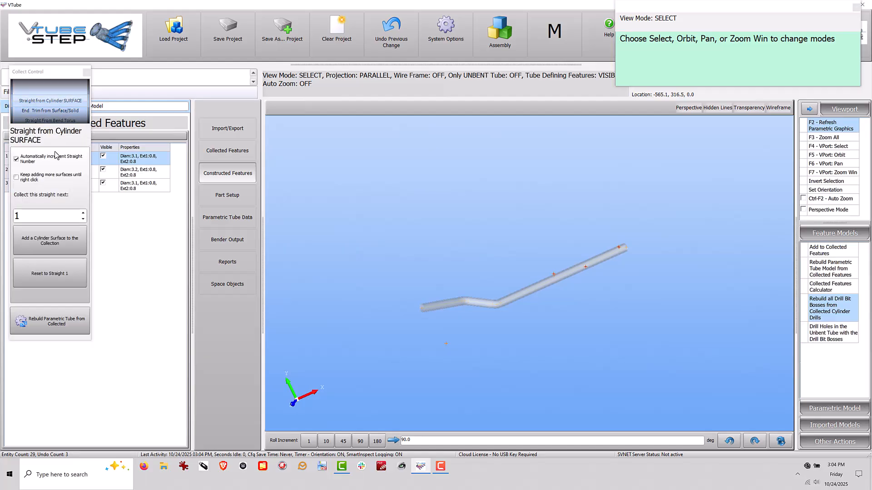
pyautogui.click(55, 178)
# Collect the outer cylinder surfaces of the tube's straights 1, 2 and 3 in order.
pyautogui.click(50, 240)
pyautogui.scroll(2, 483, 336)
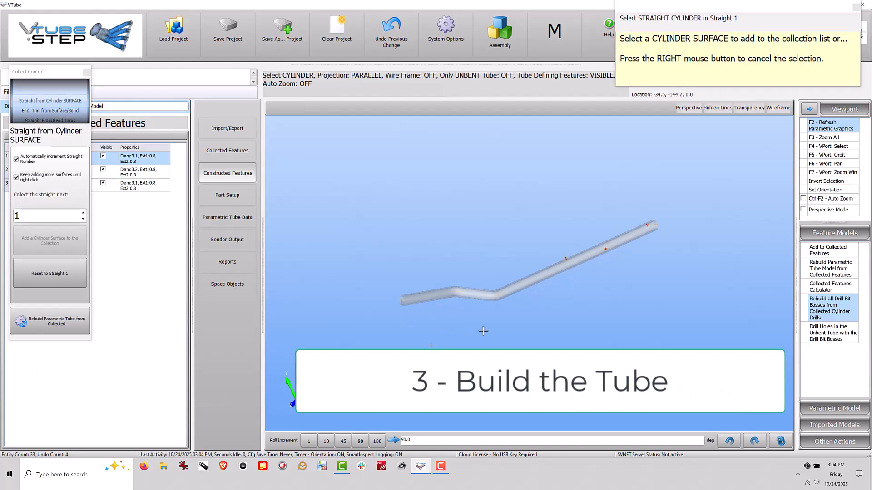
pyautogui.click(410, 291)
pyautogui.click(473, 286)
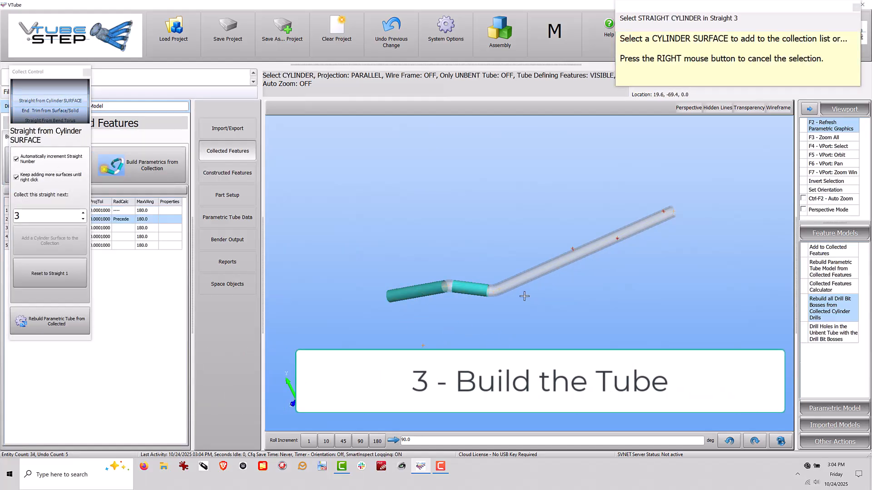
pyautogui.click(532, 277)
pyautogui.rightClick(514, 292)
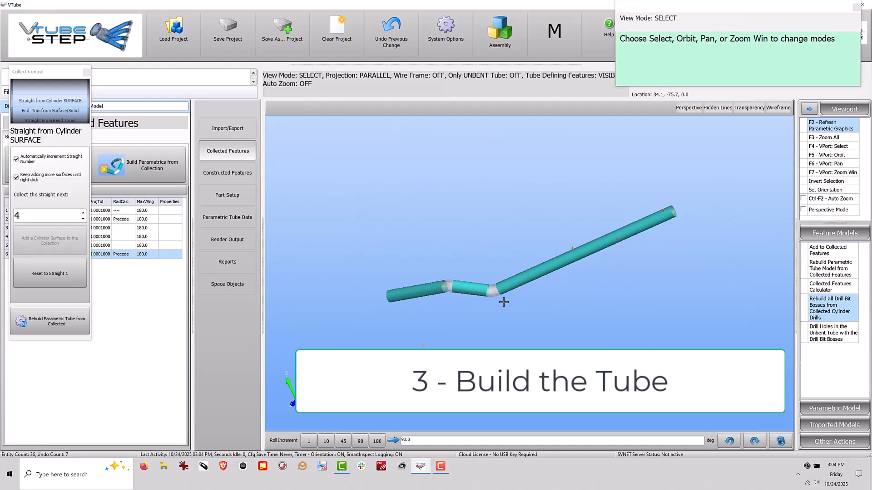
# Reset the collection to straight 1 and add the tube's inner cylinder surface at that end.
pyautogui.press('F5')
pyautogui.moveTo(453, 312); pyautogui.dragTo(638, 290)
pyautogui.scroll(5, 376, 237)
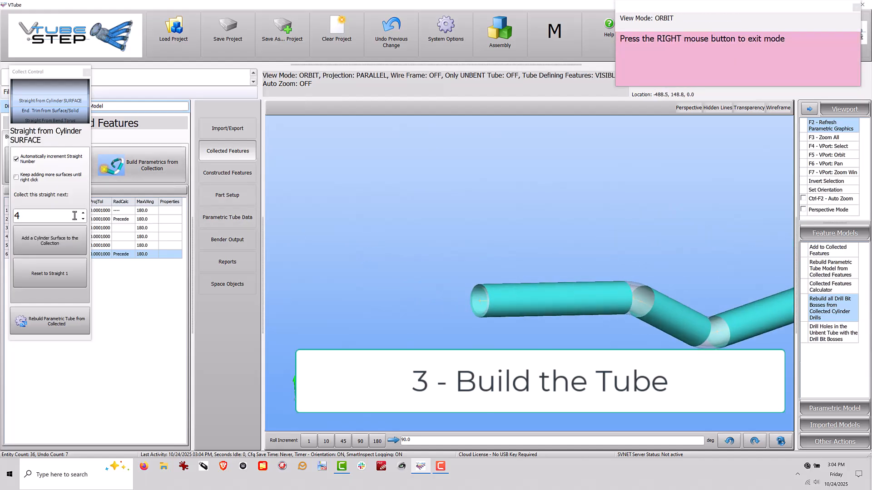
pyautogui.click(50, 273)
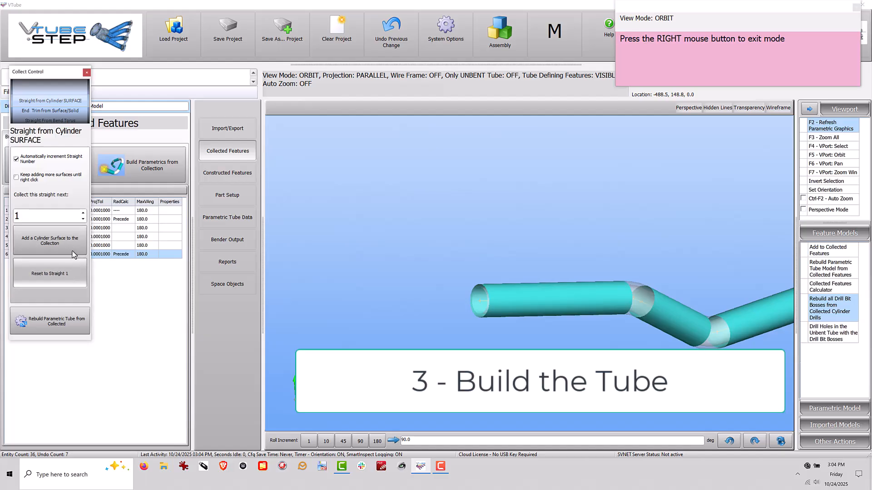
pyautogui.click(50, 240)
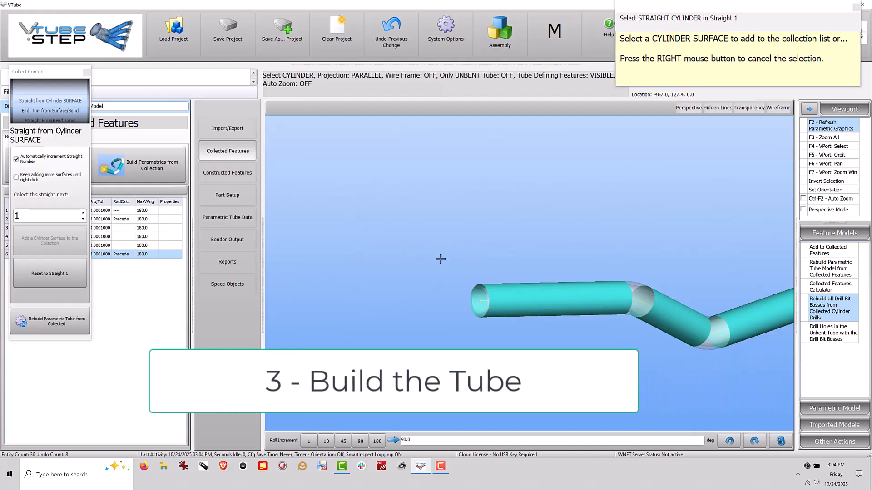
pyautogui.click(475, 302)
# Rebuild the parametric tube from the collected features and close the collection control.
pyautogui.scroll(-3, 379, 268)
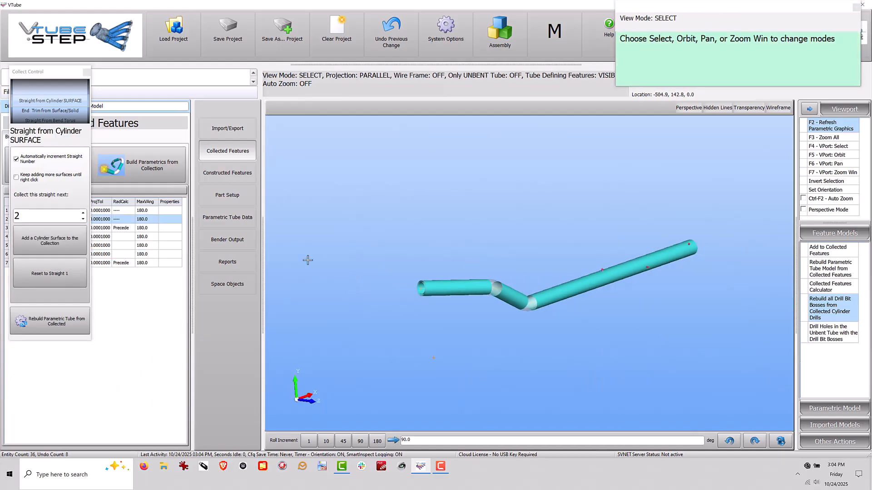
pyautogui.click(50, 321)
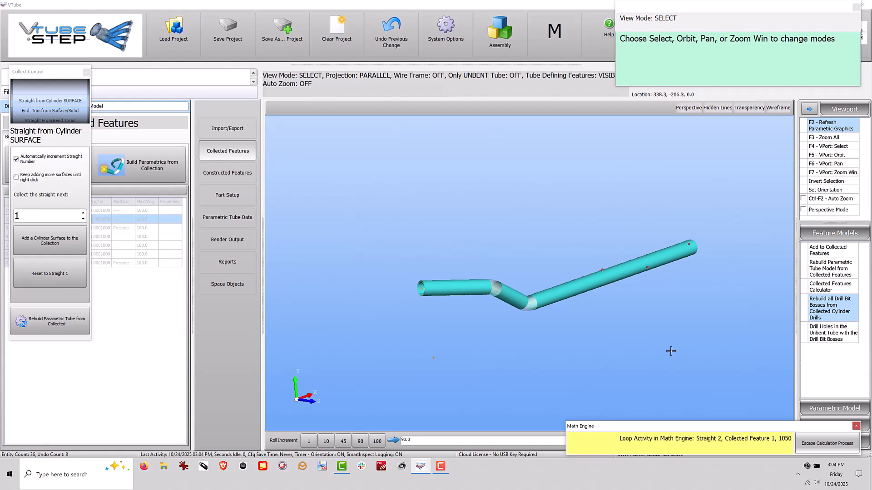
pyautogui.scroll(2, 711, 245)
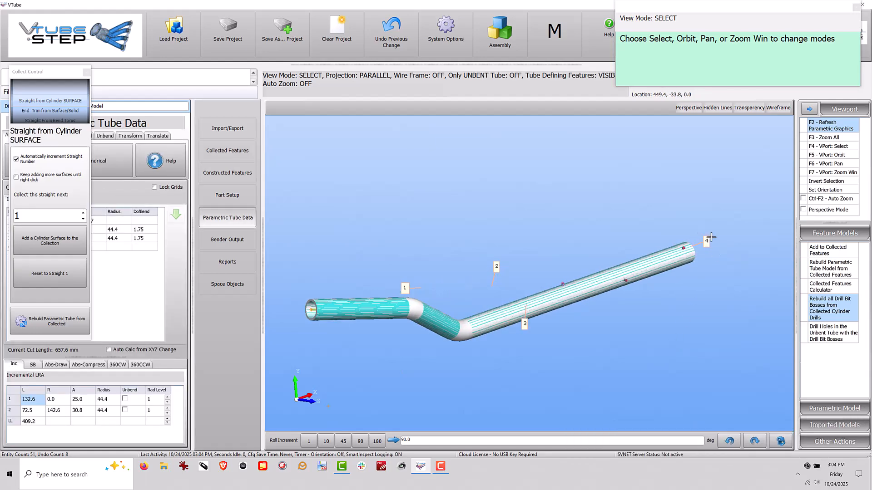
pyautogui.click(86, 73)
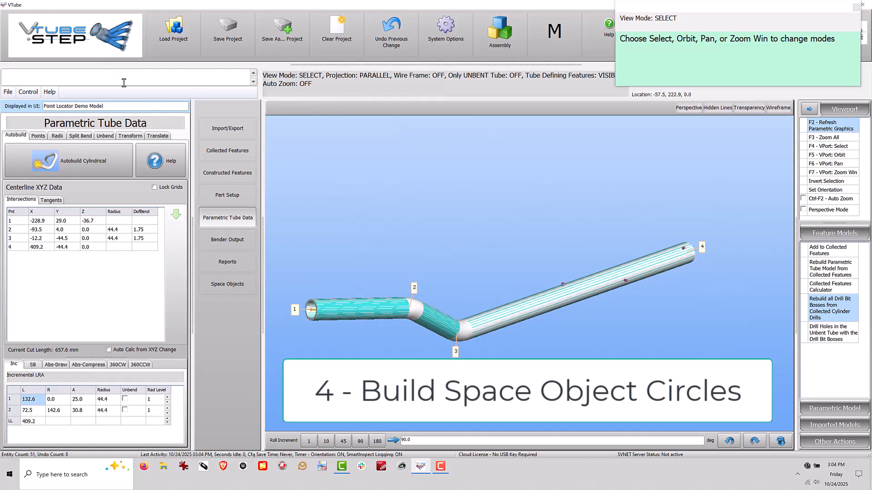
# Start creating space object circles from the drill bit bosses in the constructed features, with boss 3-1 selected.
pyautogui.click(227, 151)
pyautogui.click(240, 173)
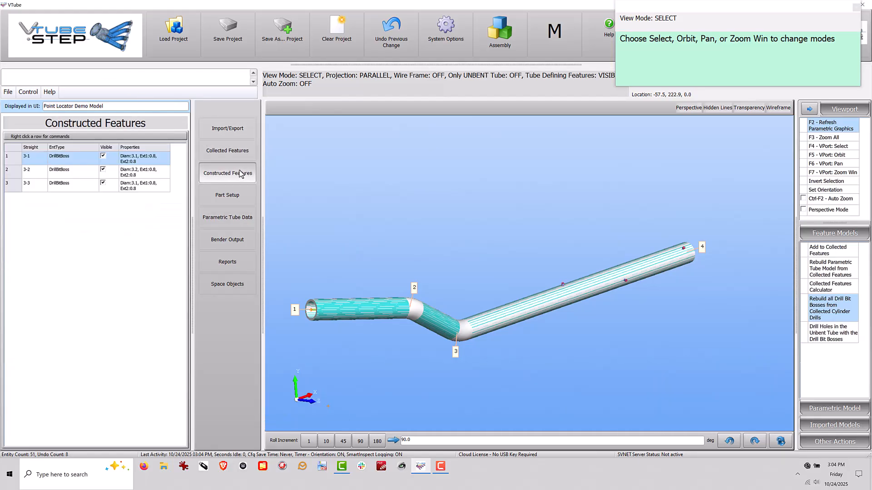
pyautogui.rightClick(35, 161)
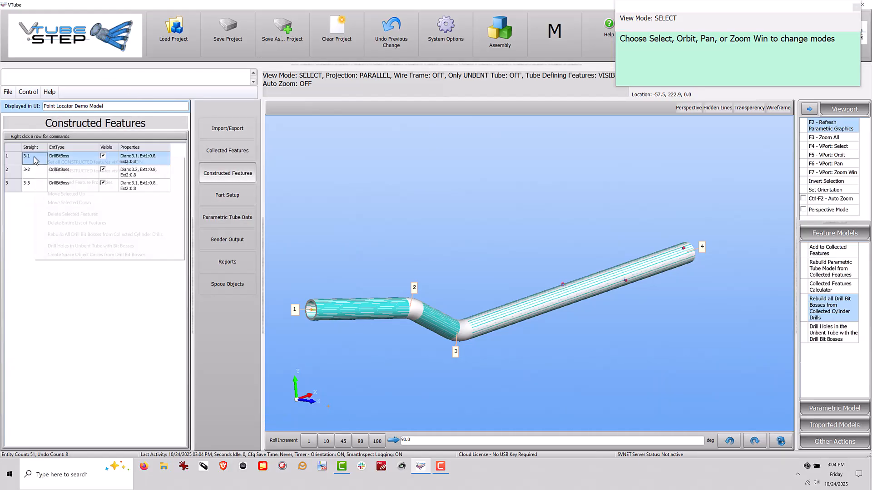
pyautogui.click(83, 255)
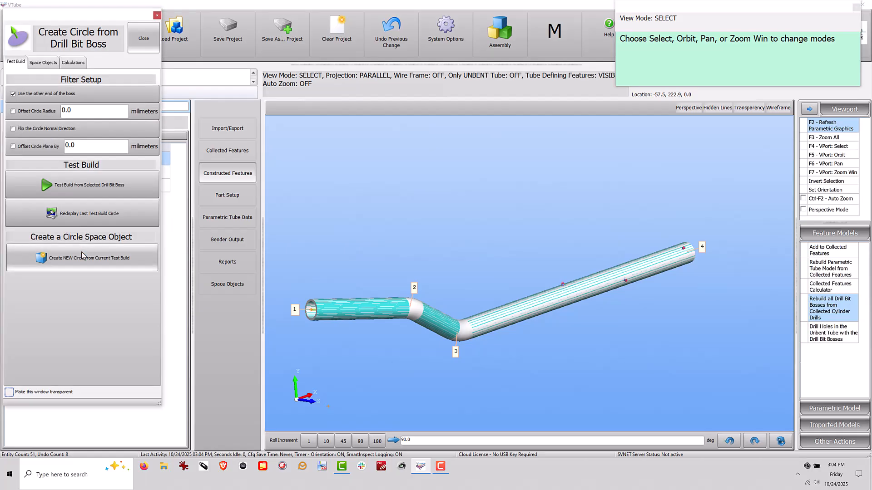
# Create a circle space object from drill bit boss 3-1 with its circle normal direction flipped.
pyautogui.scroll(10, 558, 279)
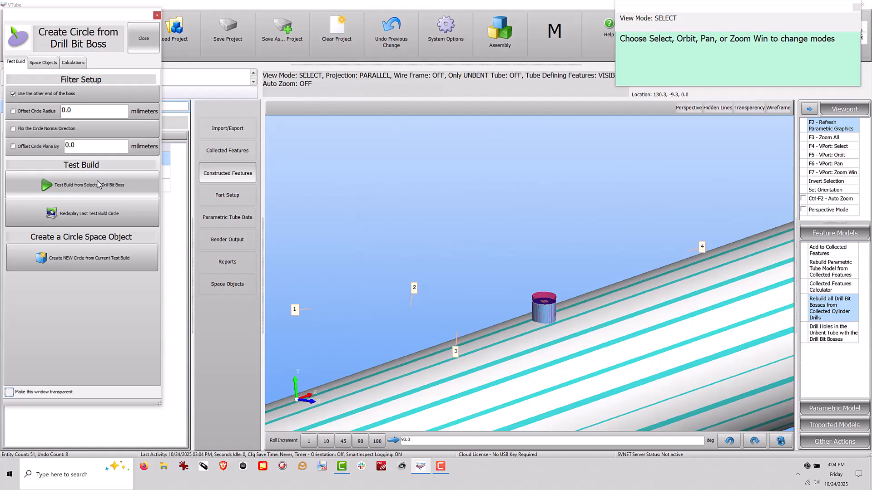
pyautogui.click(31, 128)
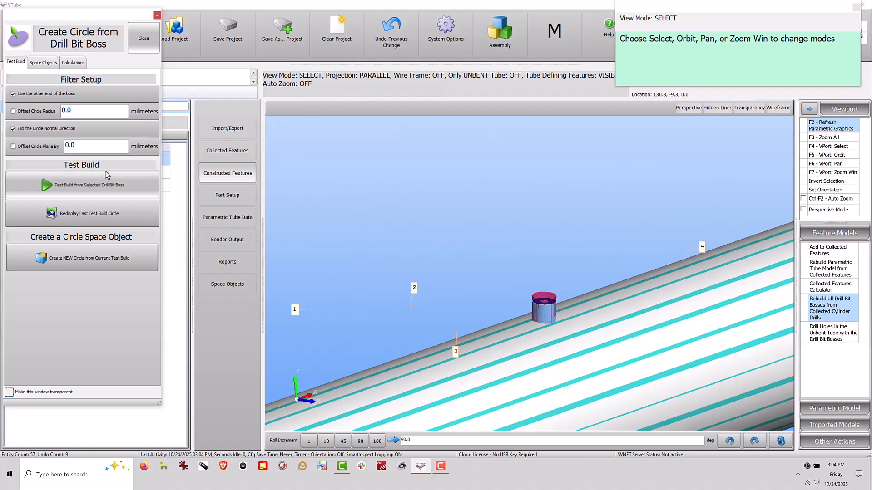
pyautogui.click(89, 257)
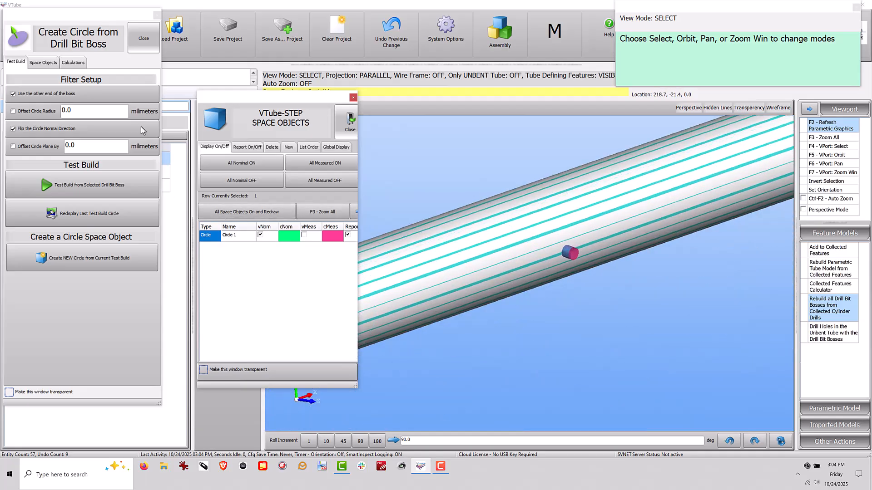
# Create a circle space object from drill bit boss 3-2 with the same filter setup.
pyautogui.moveTo(95, 16); pyautogui.dragTo(218, 45)
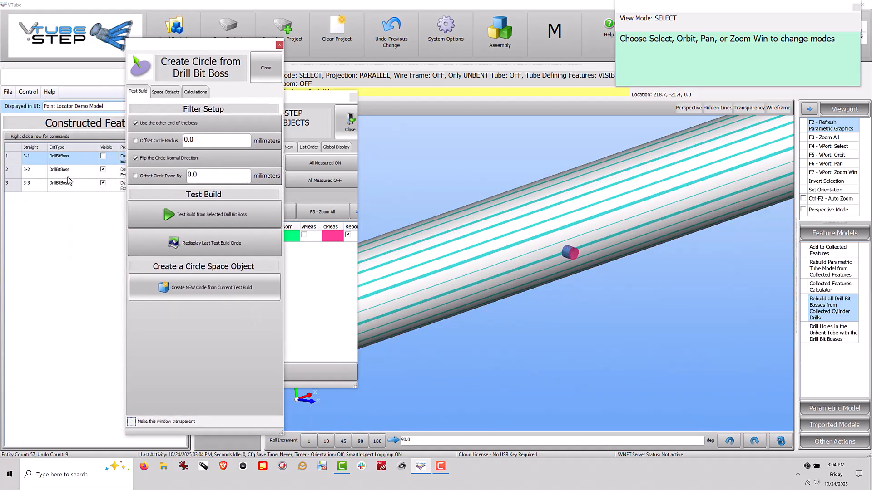
pyautogui.click(26, 176)
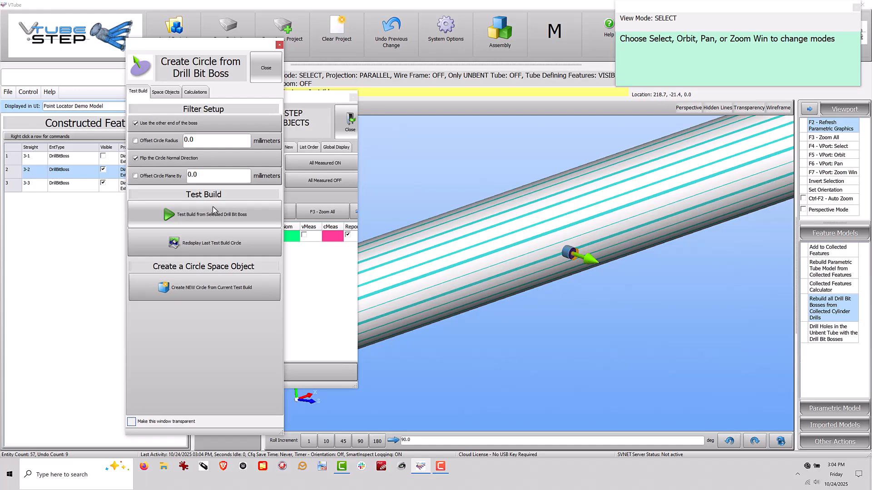
pyautogui.click(217, 283)
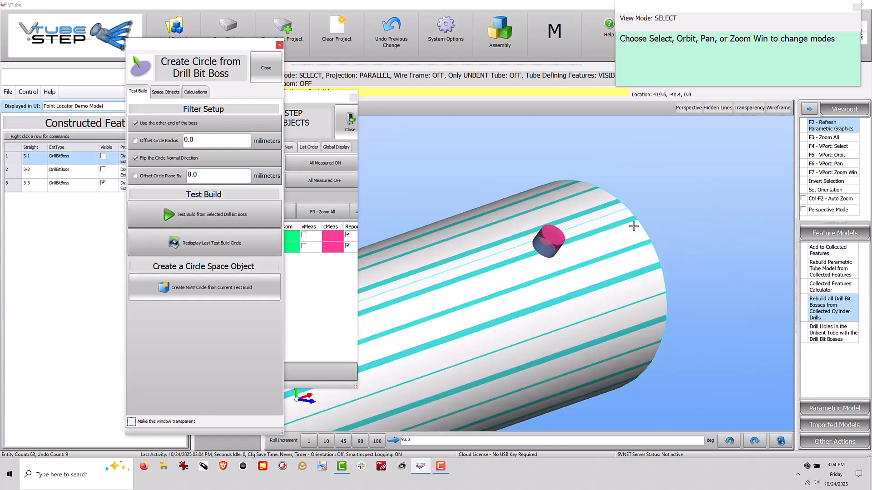
# Create a circle space object from drill bit boss 3-3 without using the other end or flipping the normal, and close the circle creation window.
pyautogui.click(25, 186)
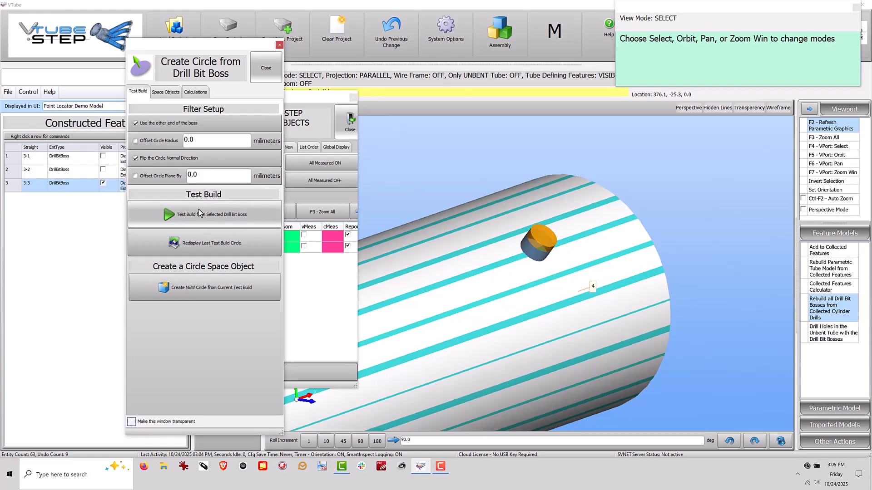
pyautogui.click(156, 127)
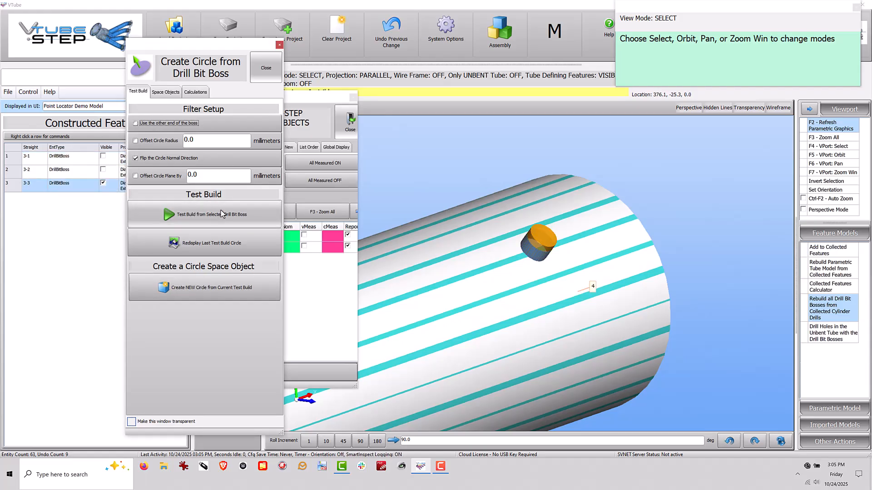
pyautogui.click(147, 156)
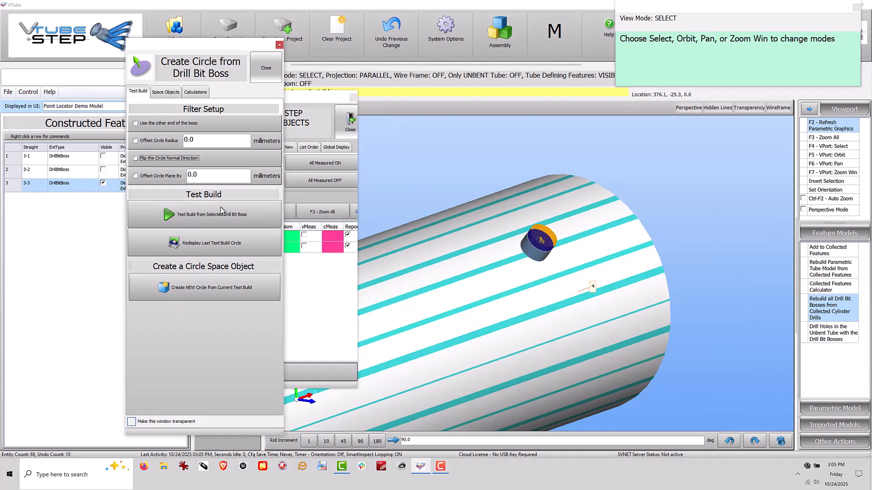
pyautogui.click(222, 217)
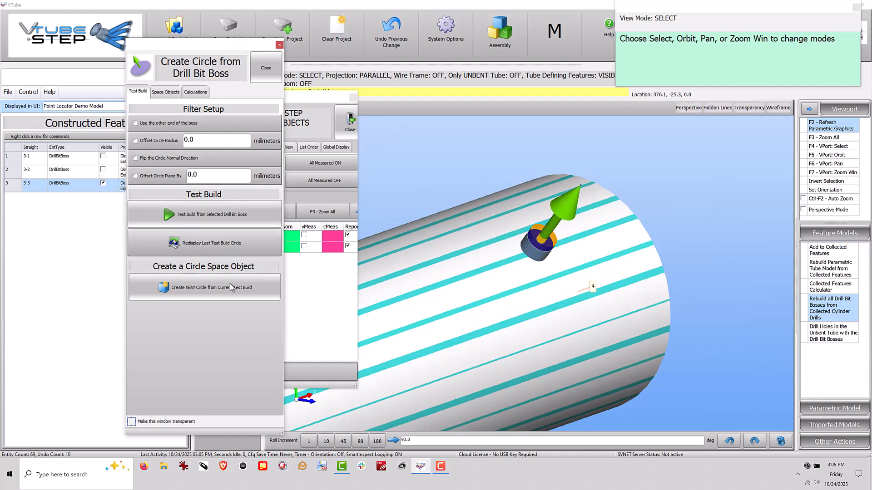
pyautogui.click(212, 291)
pyautogui.scroll(-5, 487, 258)
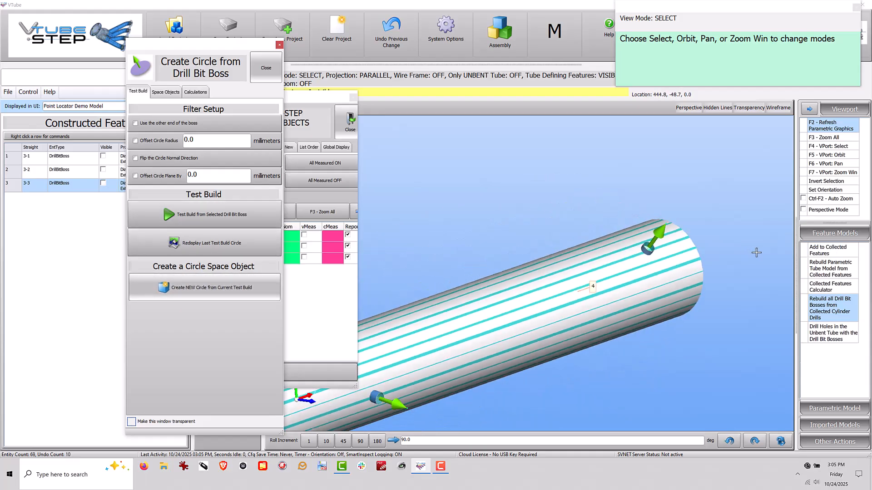
pyautogui.click(265, 71)
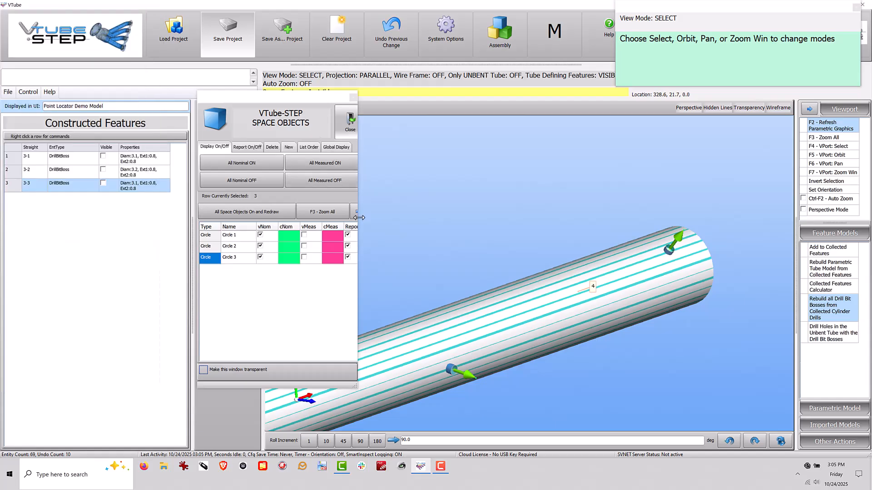
# Review the general metrics of the Circle 3 space object and close the space objects window.
pyautogui.click(355, 212)
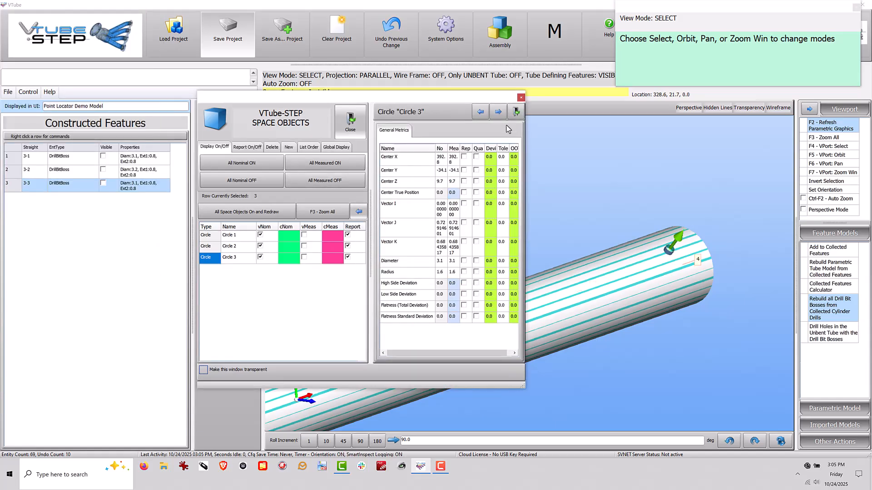
pyautogui.click(498, 111)
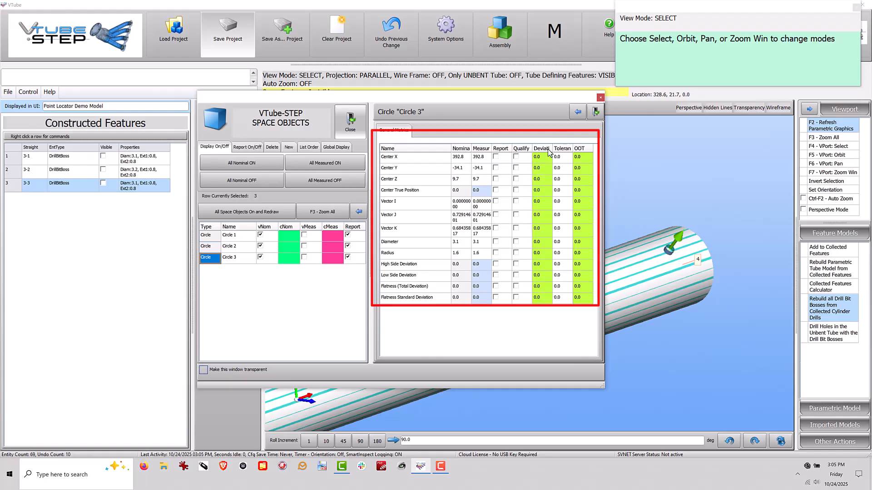
pyautogui.click(578, 112)
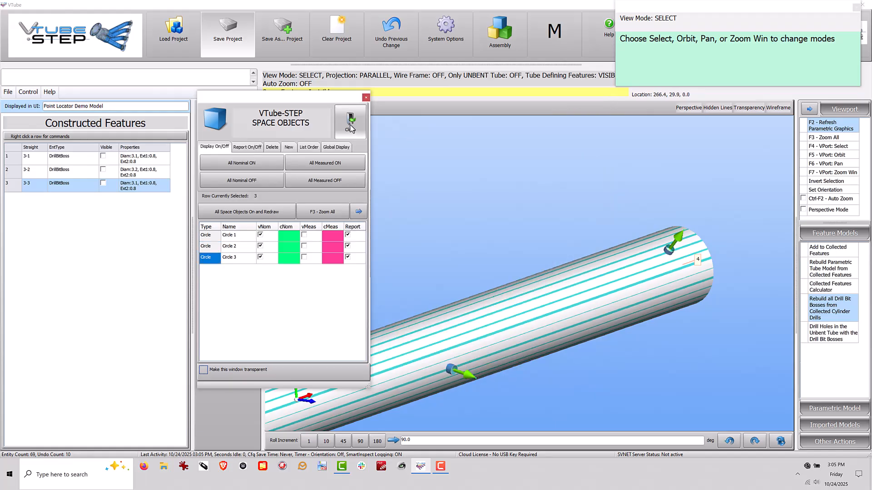
pyautogui.click(350, 123)
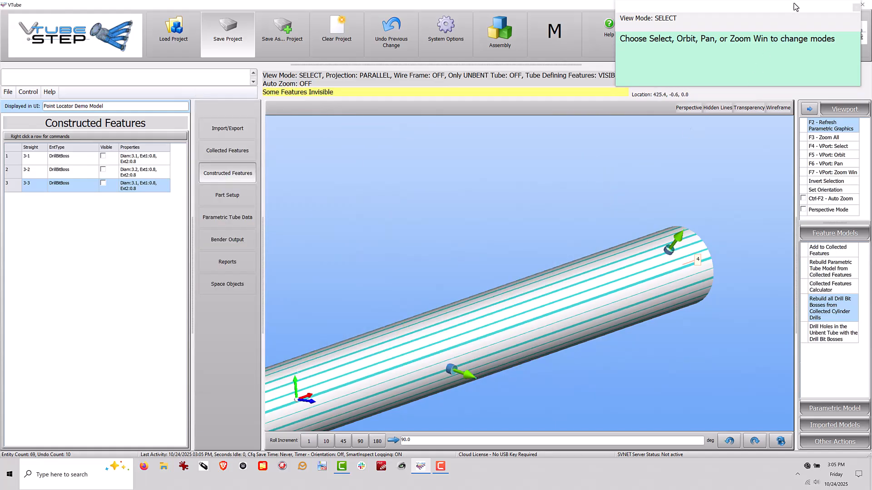
# Dismiss the view mode message, switch the project to VTube-LASER, and examine the circle normals along the master tube.
pyautogui.moveTo(796, 7); pyautogui.dragTo(655, 59)
pyautogui.click(716, 60)
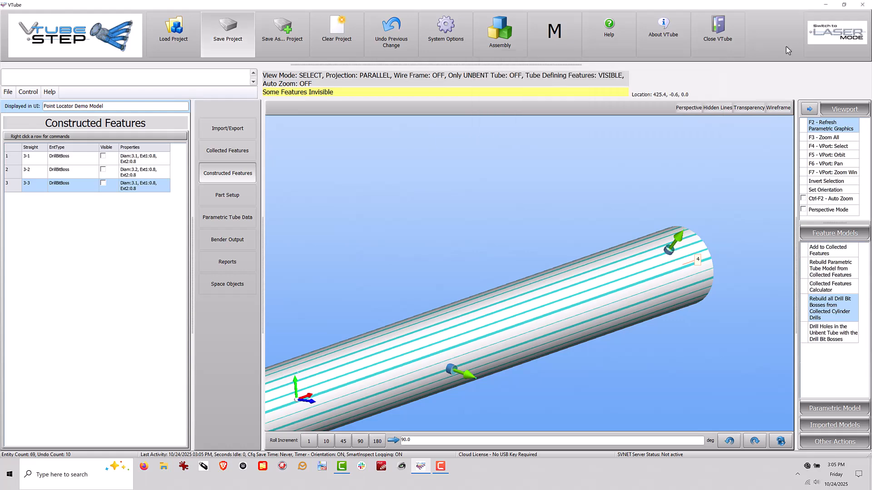
pyautogui.click(815, 52)
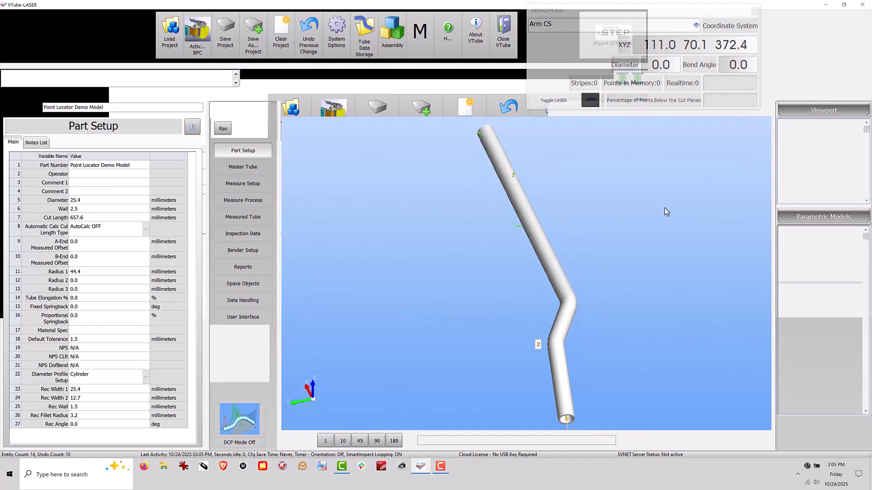
pyautogui.scroll(5, 526, 197)
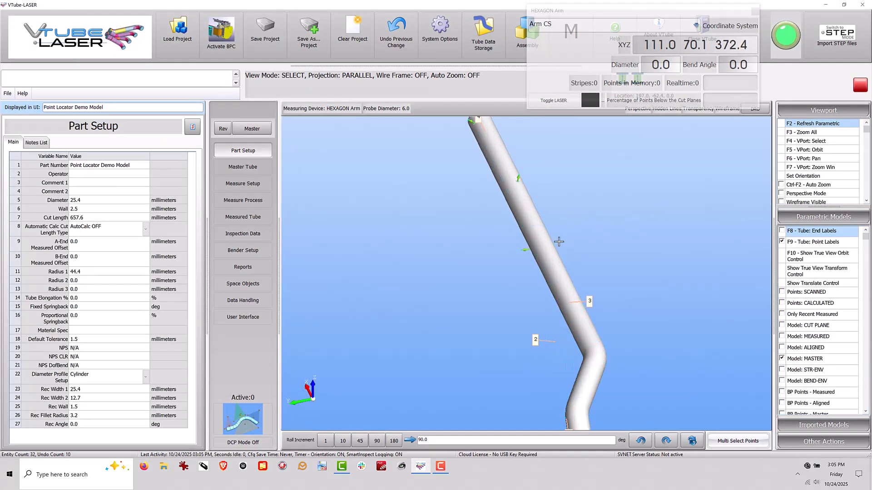
pyautogui.moveTo(525, 274); pyautogui.dragTo(619, 171)
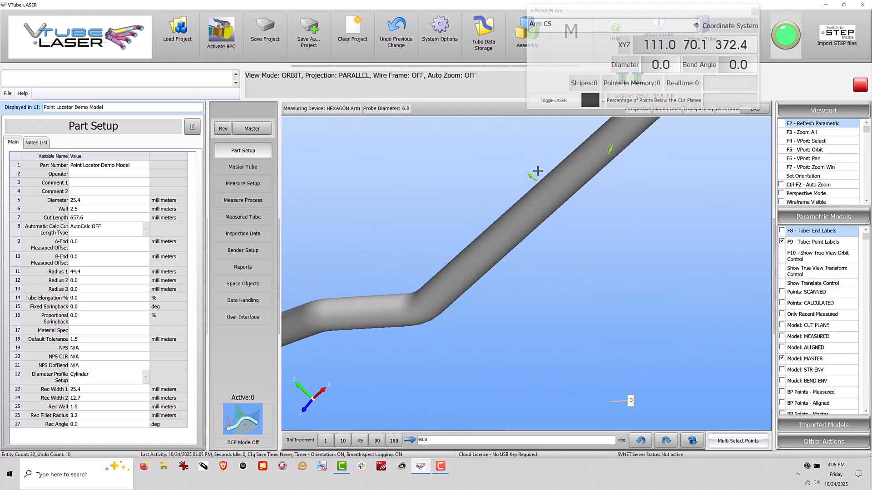
pyautogui.scroll(5, 537, 172)
pyautogui.scroll(-5, 408, 315)
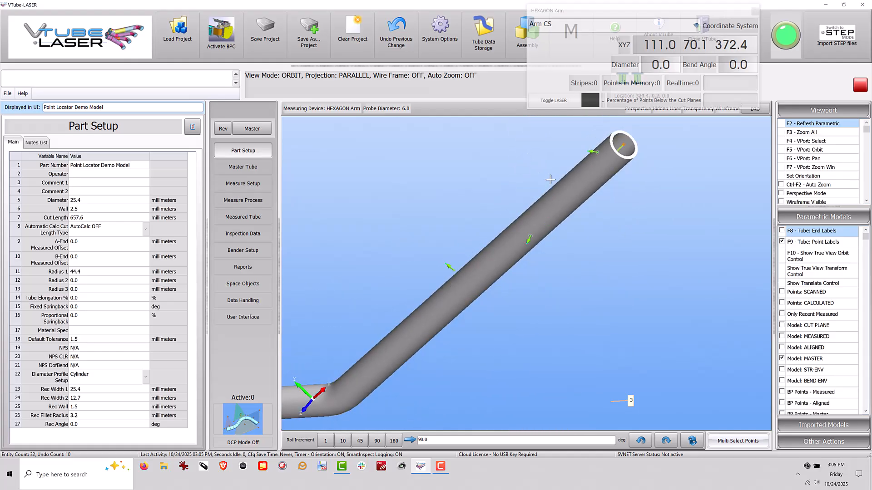
pyautogui.moveTo(549, 179); pyautogui.dragTo(637, 205)
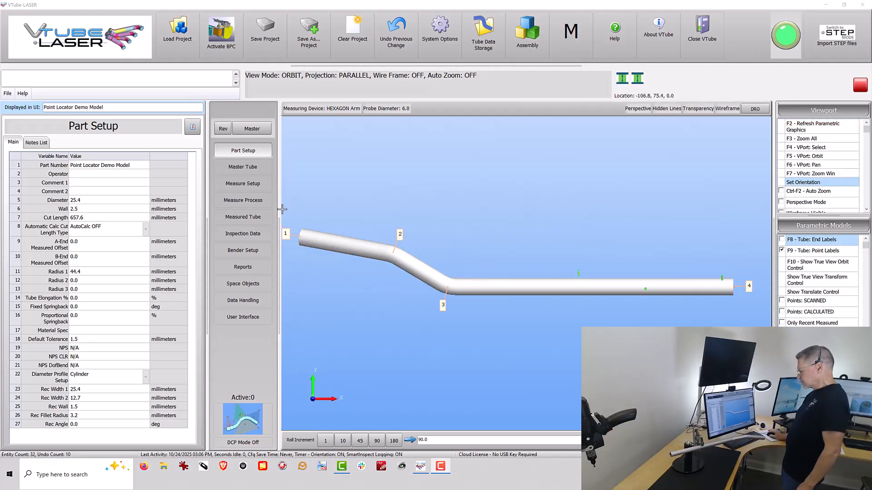
# Measure the physical tube with a UniScan quick start and finish by building the measured tube.
pyautogui.click(243, 201)
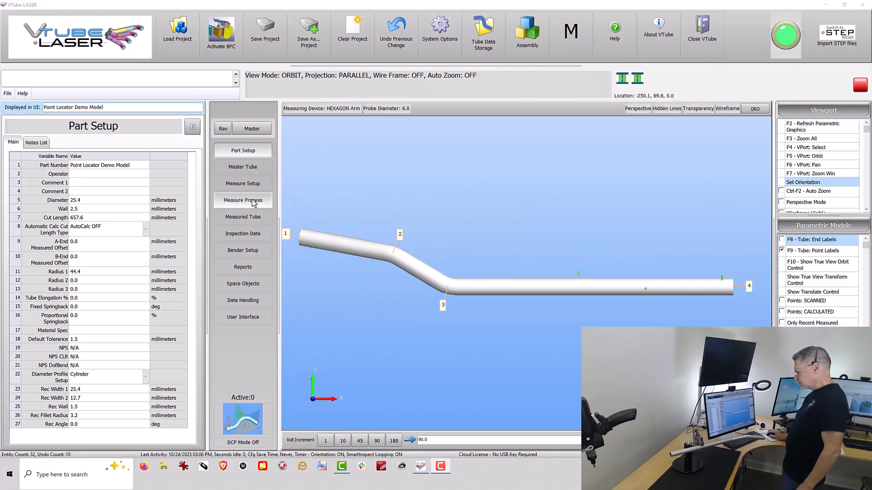
pyautogui.click(84, 251)
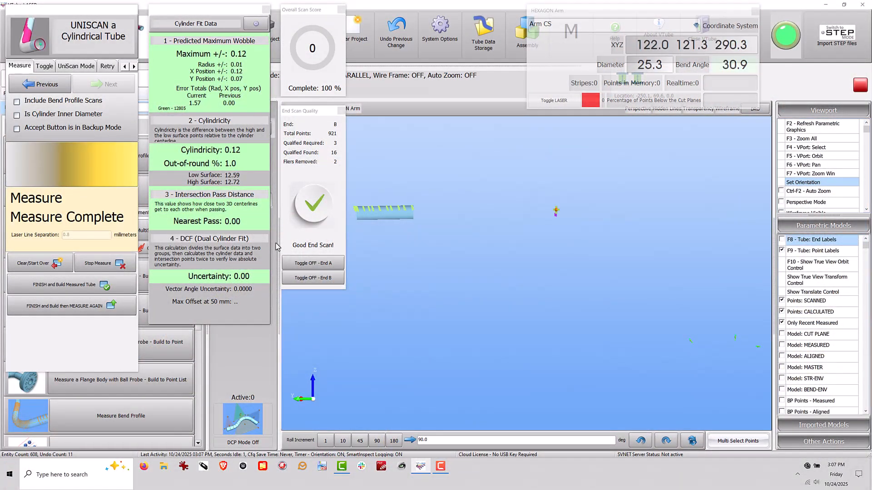
pyautogui.click(102, 278)
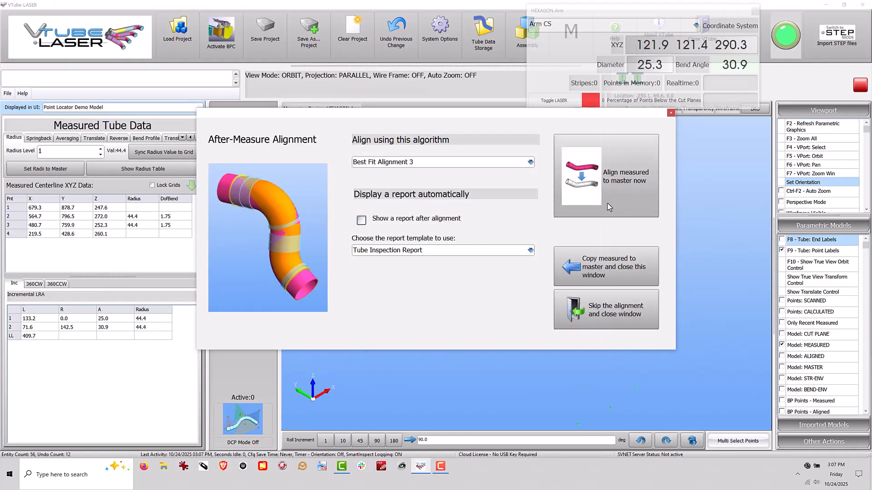
# Align the measured tube to the master using Best Fit Alignment 5 and activate the Measured Aligned Tube 10/24/25 15:07:18 coordinate system.
pyautogui.click(531, 161)
pyautogui.click(438, 197)
pyautogui.click(584, 192)
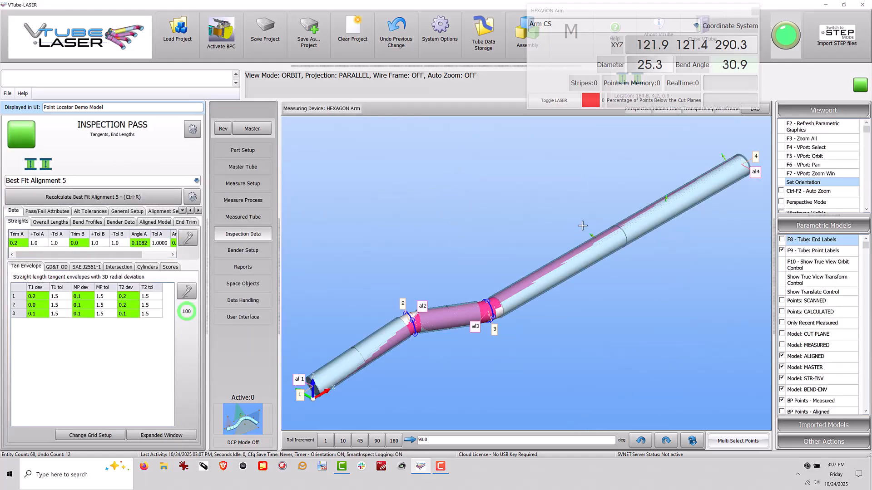
pyautogui.click(696, 25)
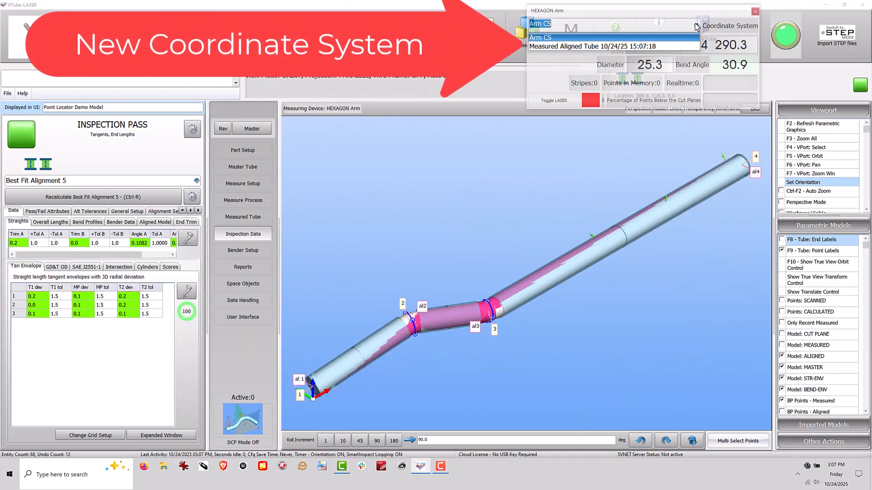
pyautogui.click(645, 47)
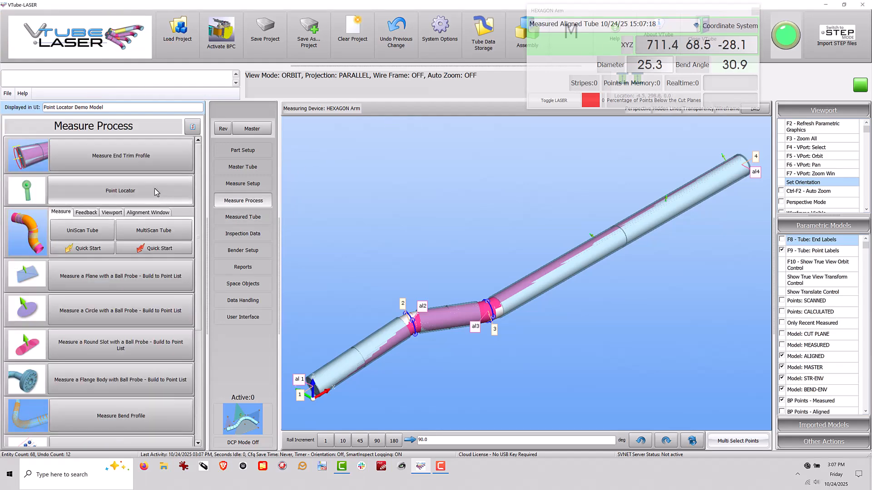
# Run the Point Locator on the nominal Circle 1 with the laser off, and stop it once the point is located.
pyautogui.click(154, 188)
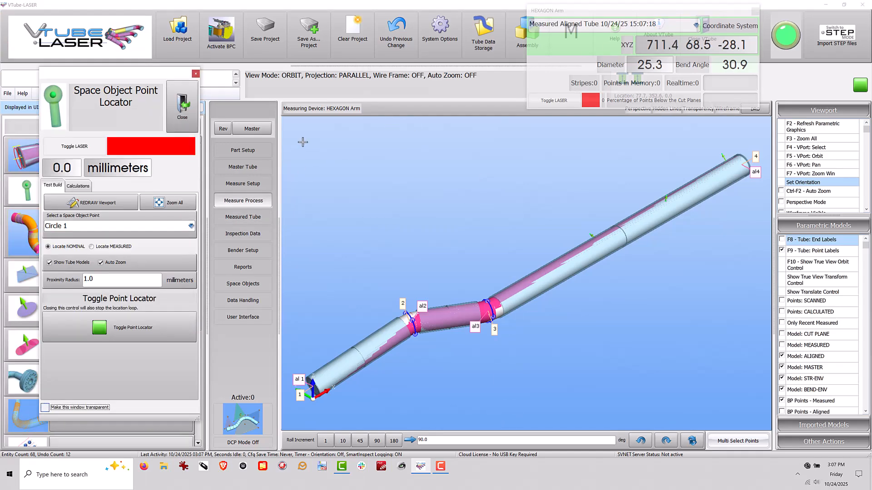
pyautogui.click(191, 227)
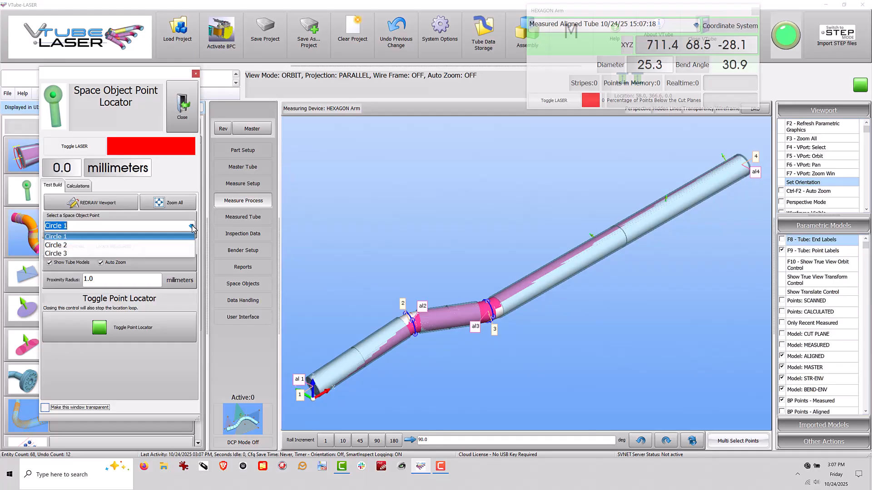
pyautogui.click(138, 237)
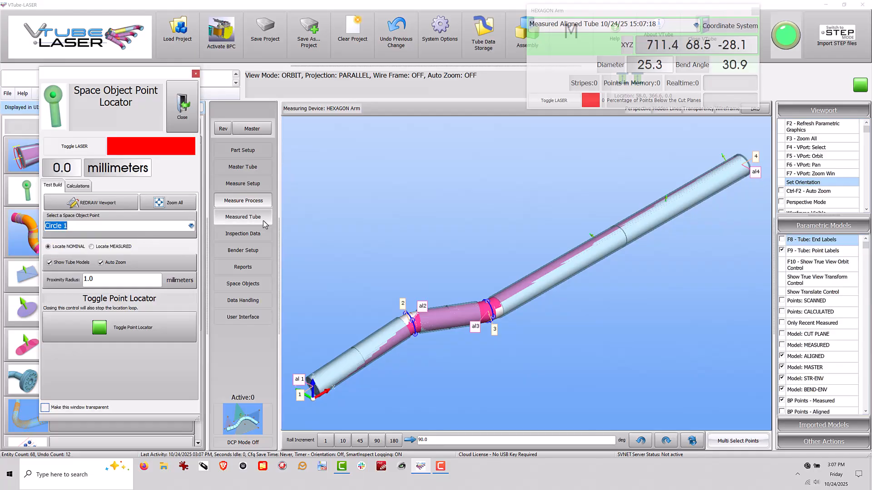
pyautogui.click(85, 147)
pyautogui.click(151, 329)
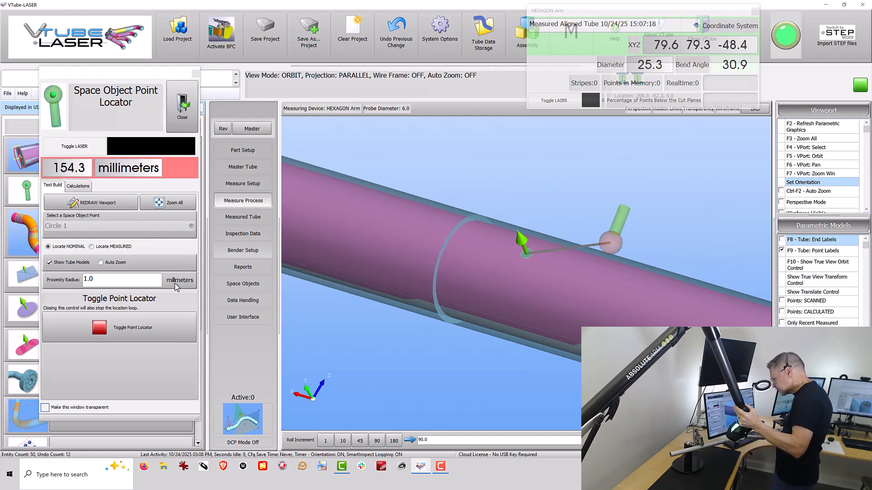
pyautogui.click(161, 337)
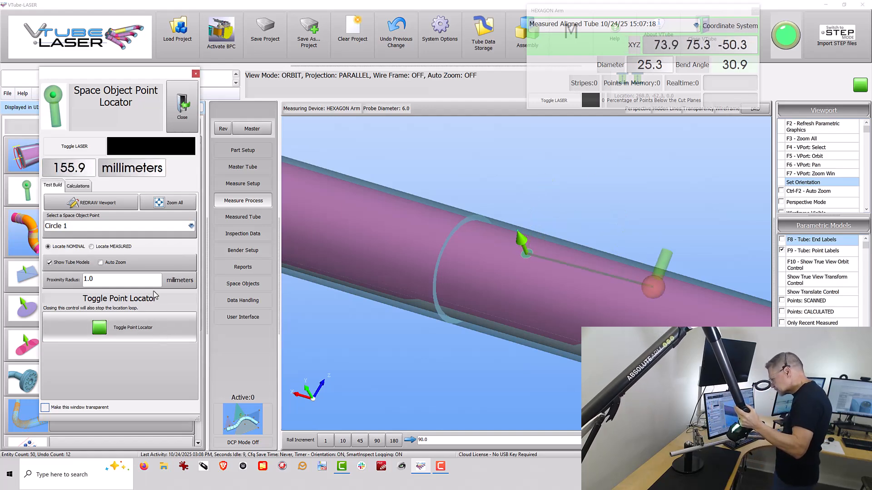
# Run the Point Locator on the nominal Circle 2 and stop it once the point is located.
pyautogui.click(191, 226)
pyautogui.click(98, 242)
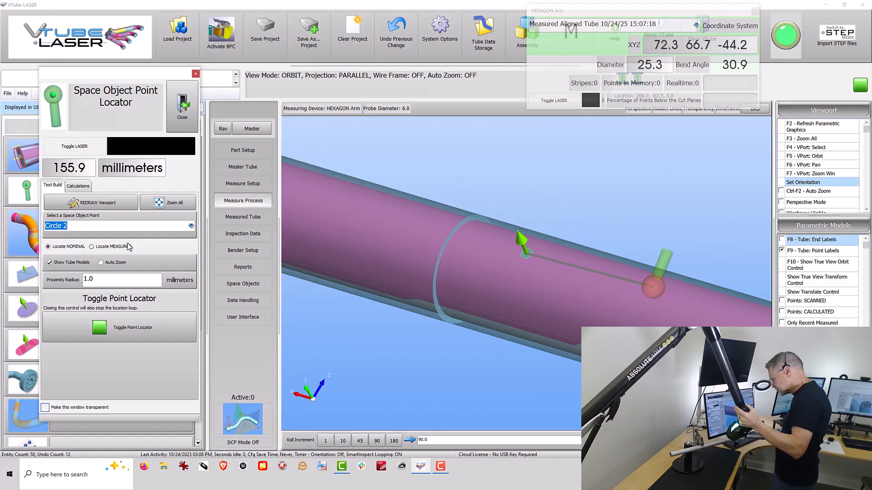
pyautogui.click(150, 328)
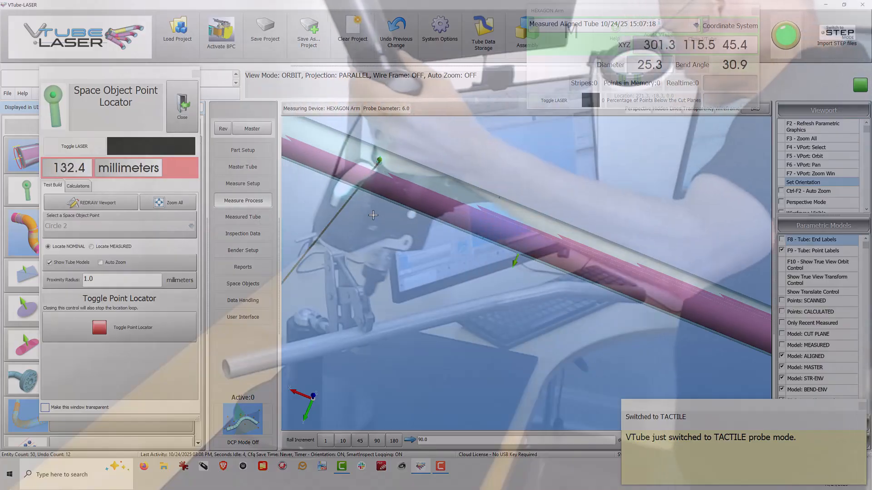
pyautogui.click(148, 339)
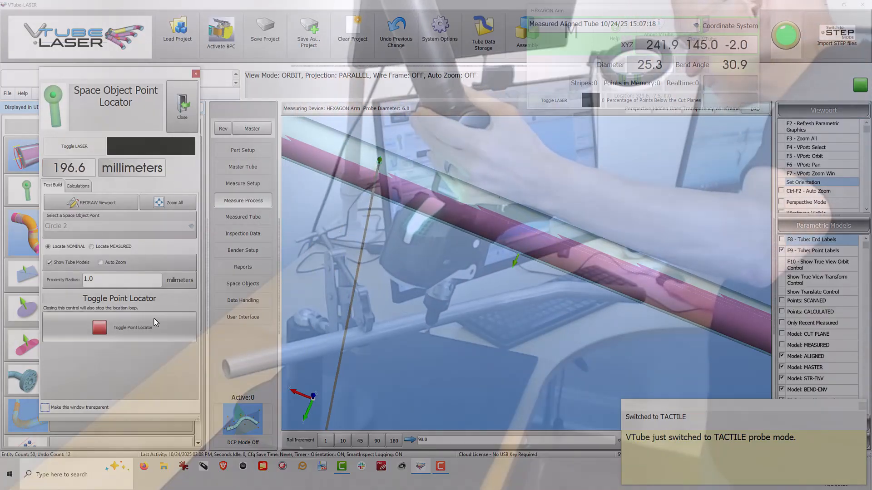
# Select Circle 3 as the space object point and start the Point Locator on its nominal position.
pyautogui.click(191, 226)
pyautogui.click(91, 250)
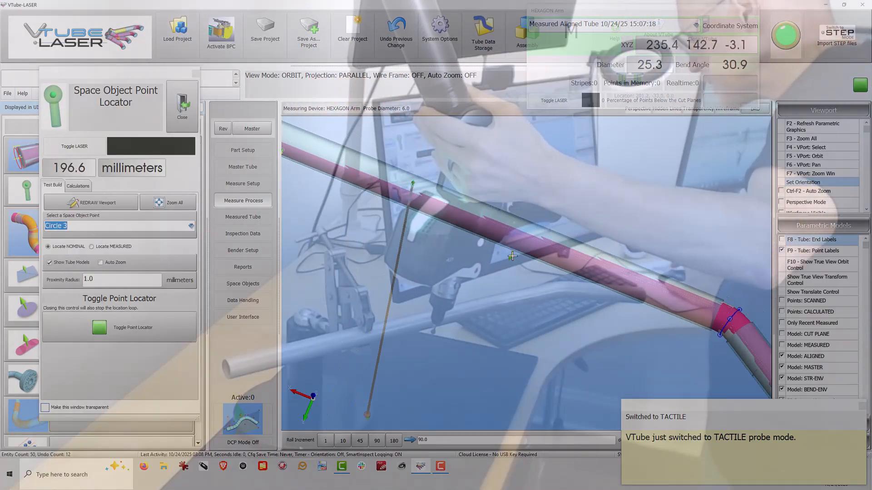
pyautogui.scroll(6, 382, 187)
pyautogui.moveTo(538, 264); pyautogui.dragTo(555, 177)
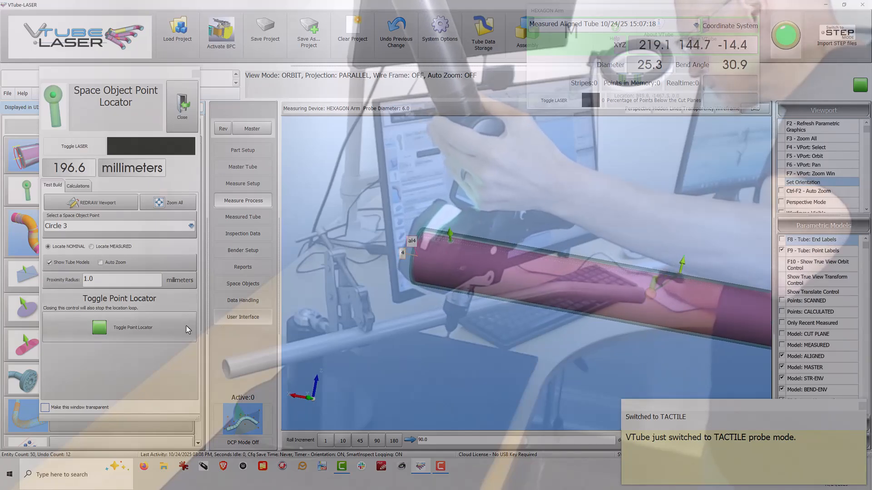
pyautogui.click(161, 329)
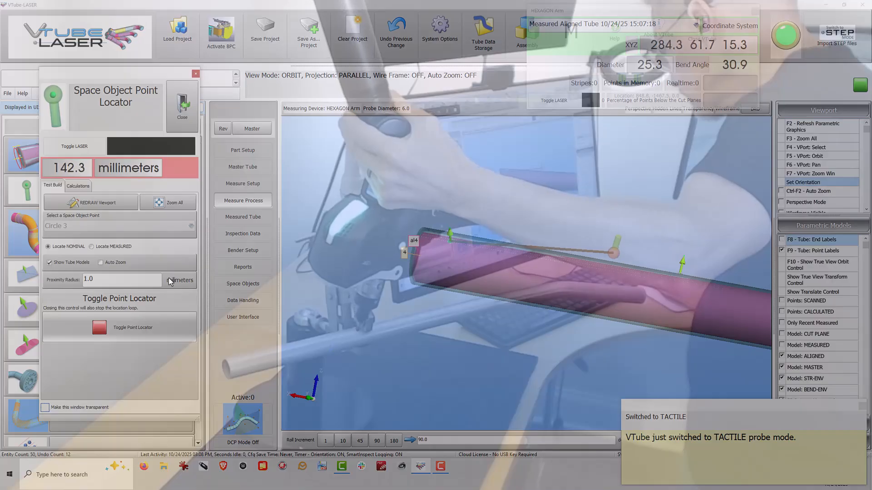
pyautogui.scroll(6, 441, 292)
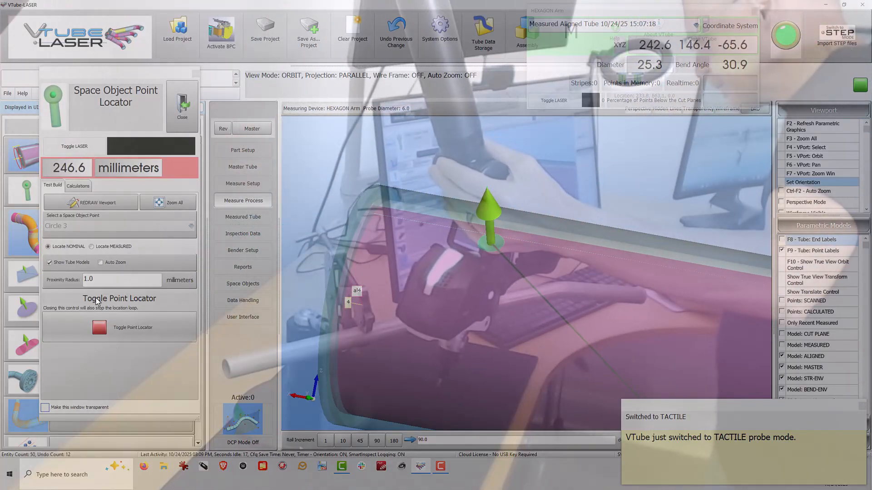
# Set the Point Locator's proximity radius to 3 millimeters.
pyautogui.moveTo(66, 280); pyautogui.dragTo(50, 270)
pyautogui.write('3')
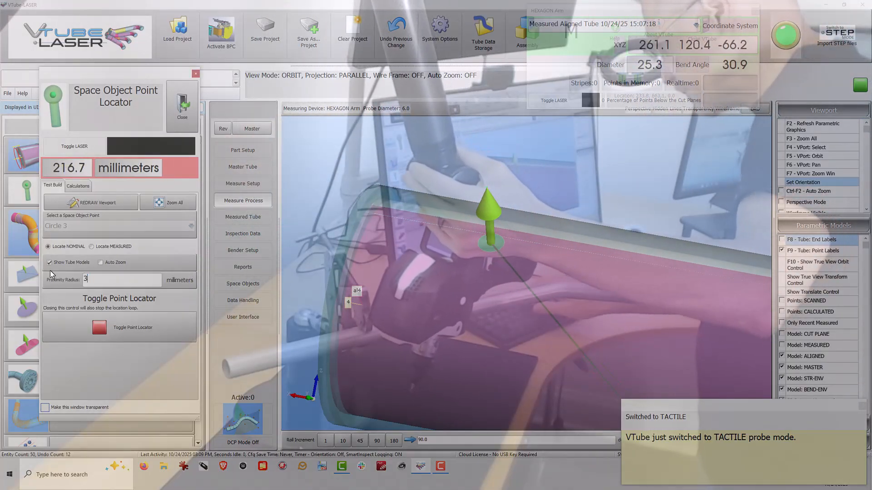
pyautogui.press('Tab')
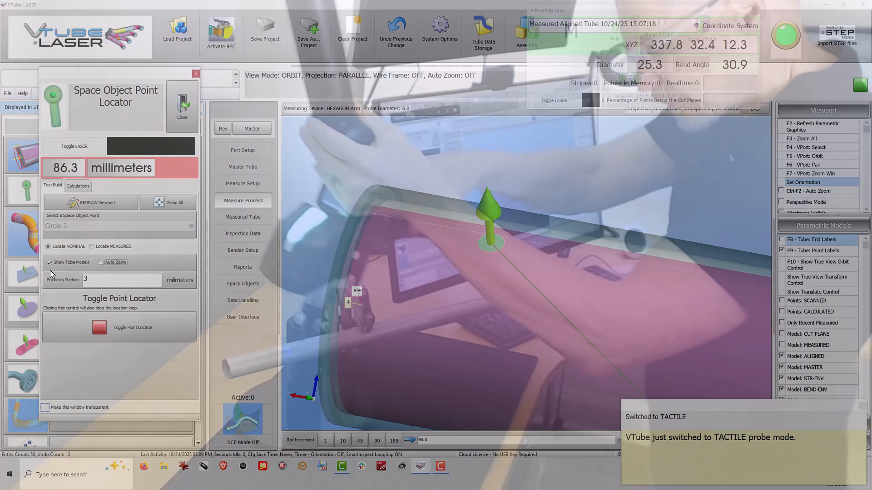